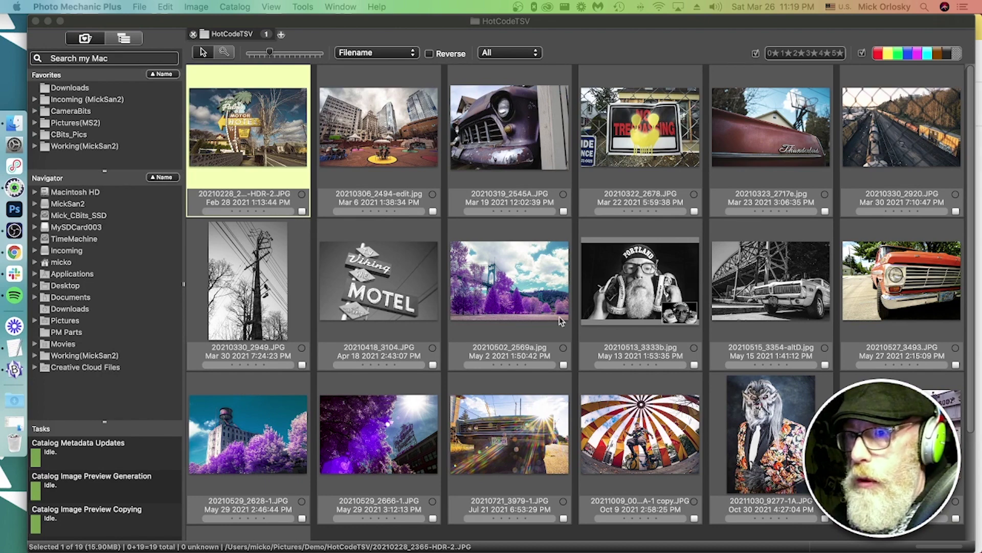
- Bring the photo catalog forward and step through the first photos' IPTC metadata
click(383, 297)
key(super+i)
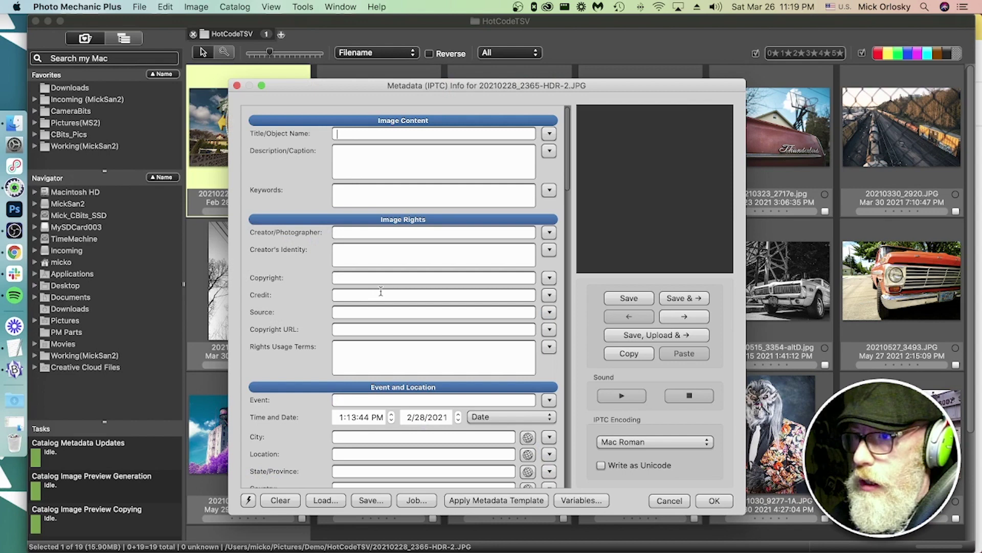
click(703, 317)
click(704, 316)
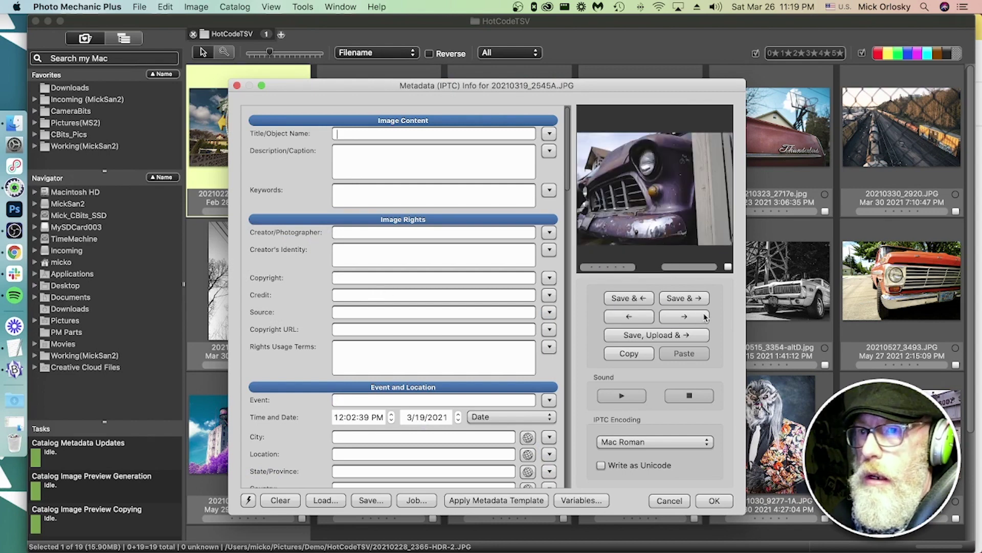
click(704, 316)
click(704, 316)
click(703, 316)
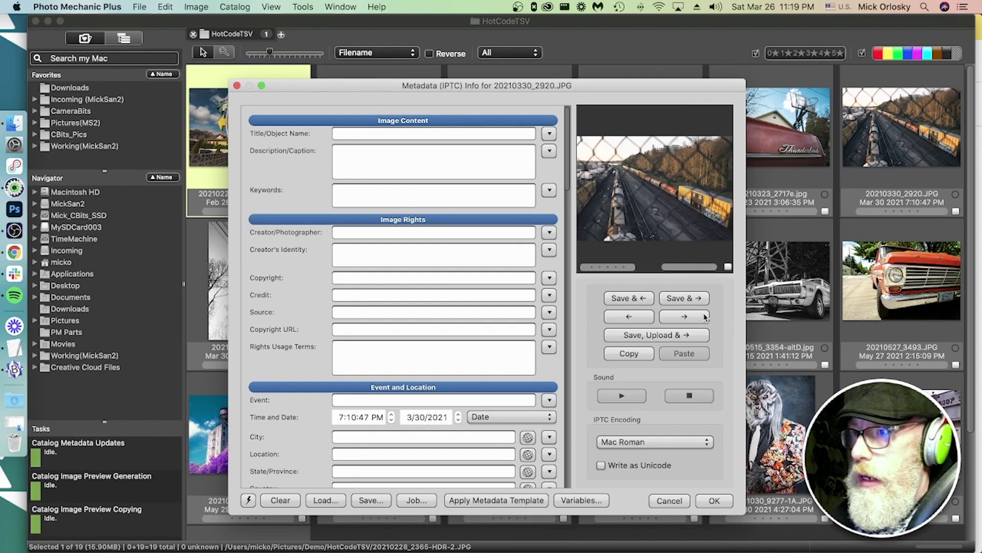
- Reach the power pole photo's metadata, close it unchanged, and show the Photo Metadata sheet
click(704, 316)
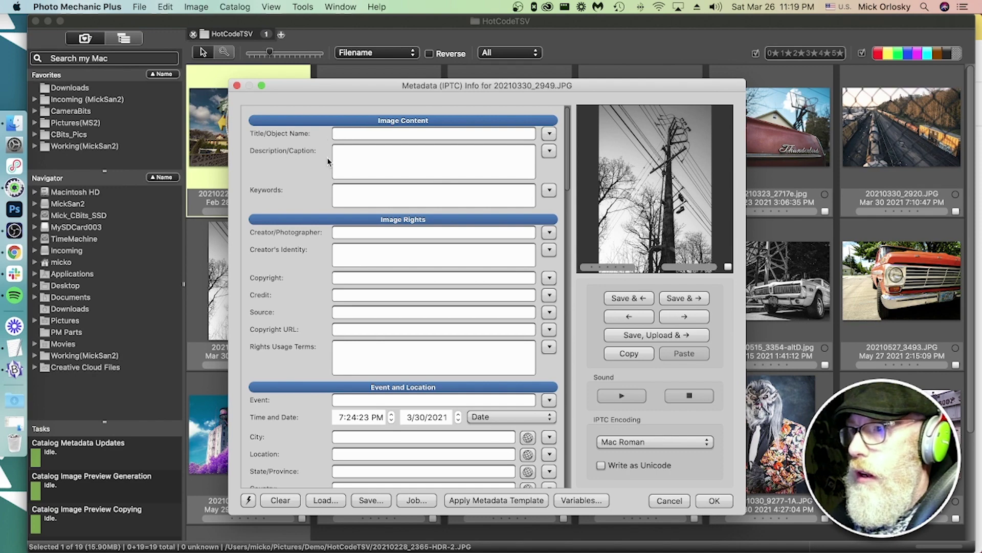
click(714, 500)
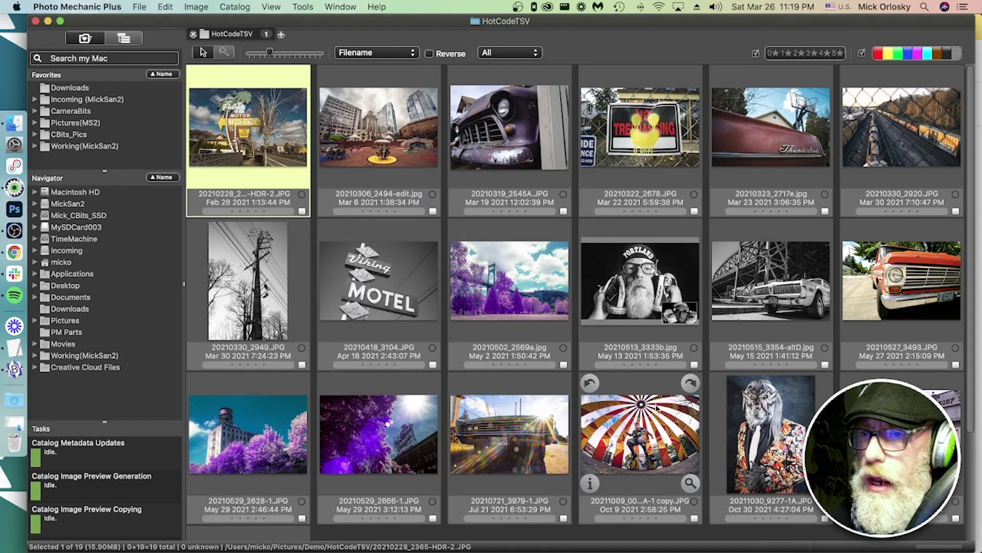
click(14, 252)
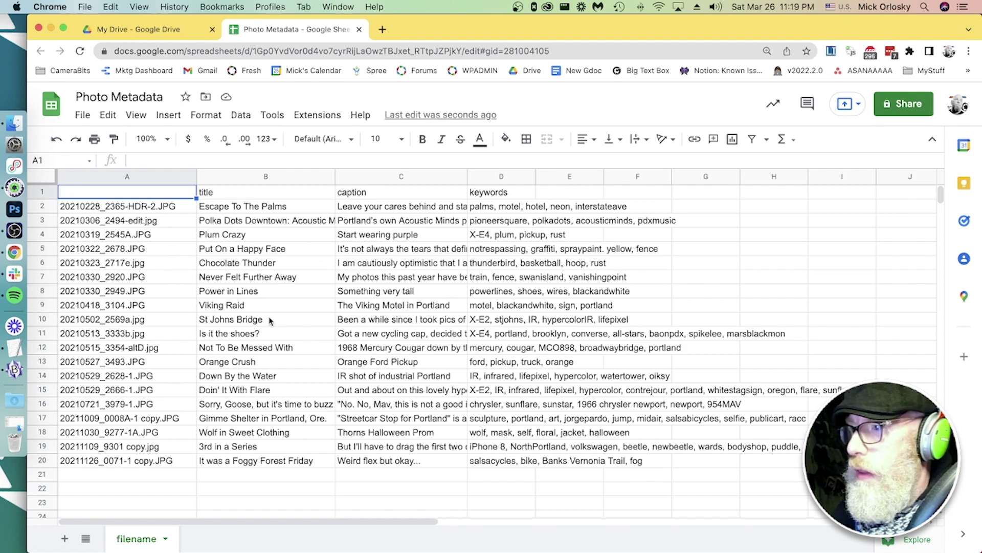
- Insert a blank row above row 1 and enter //== in A1 and {filename} in B1
right_click(134, 194)
click(178, 269)
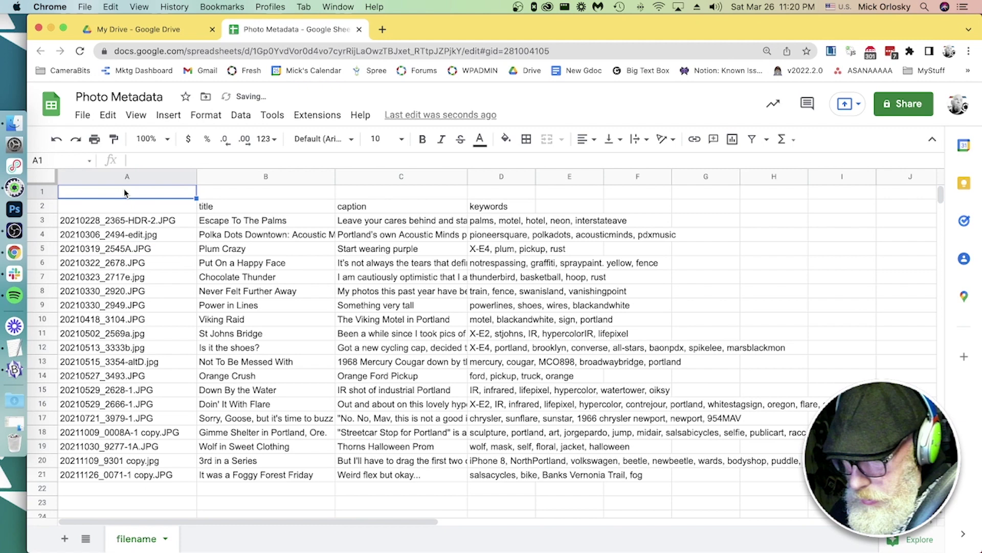
key(Return)
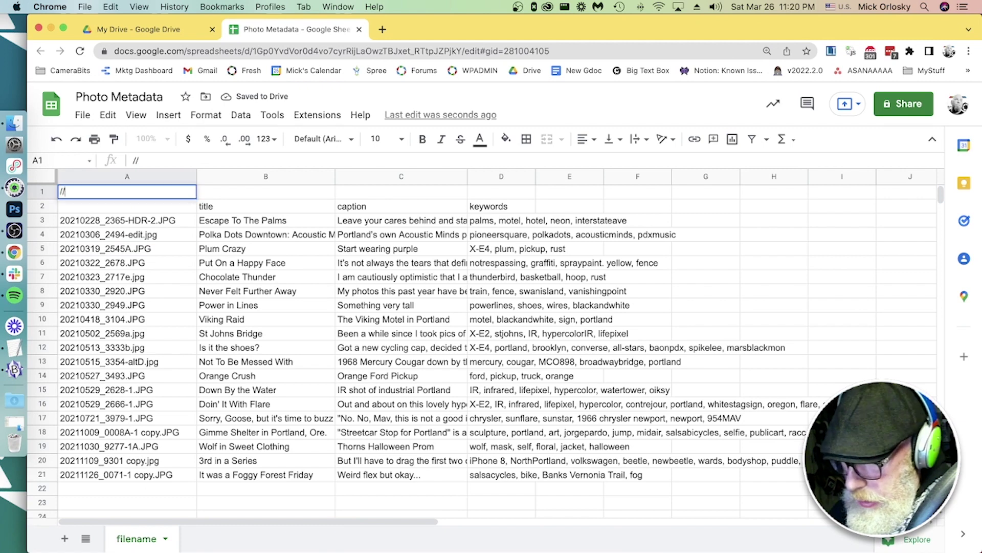
click(207, 196)
text({filename)
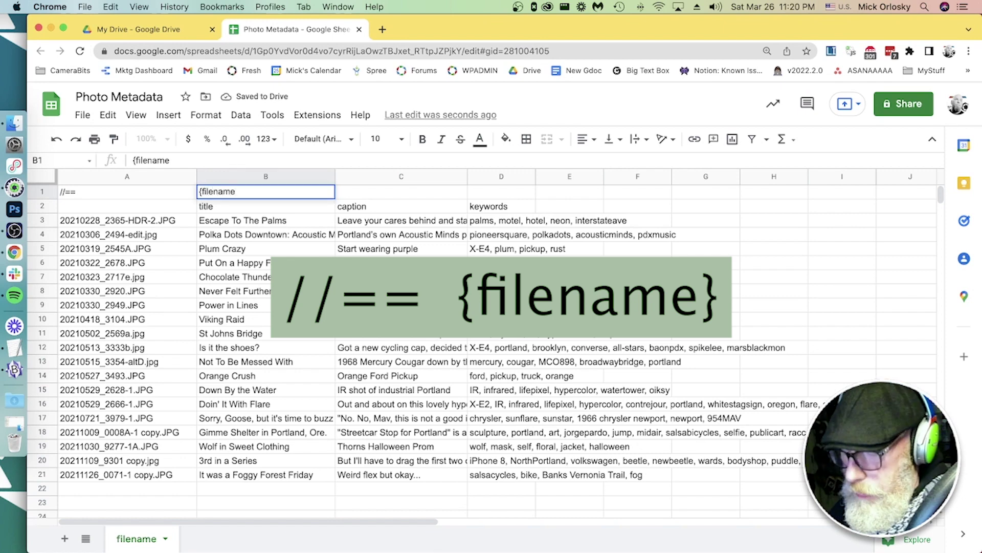
text(})
click(191, 277)
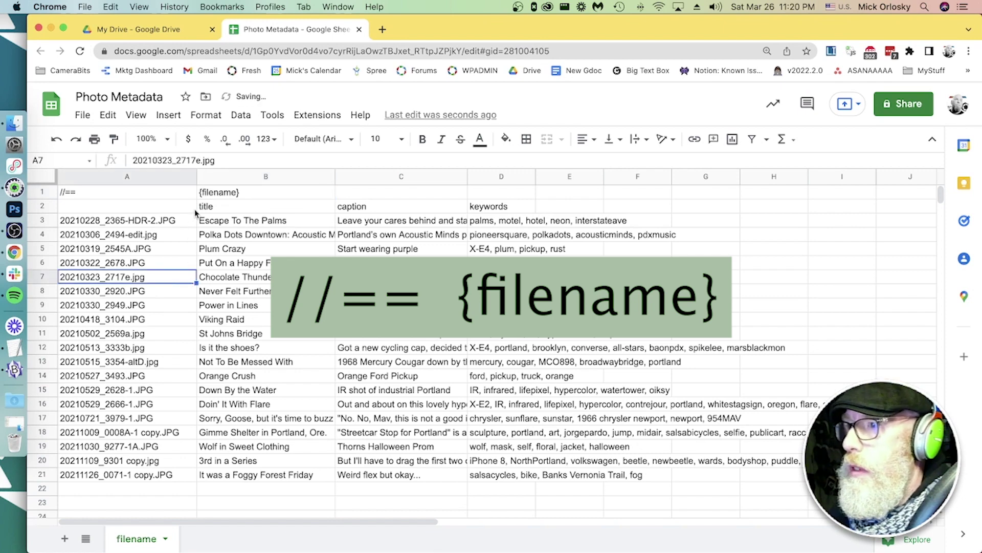
- Mark the title/caption/keywords header row by entering //## in cell A2
click(233, 207)
click(356, 207)
click(486, 207)
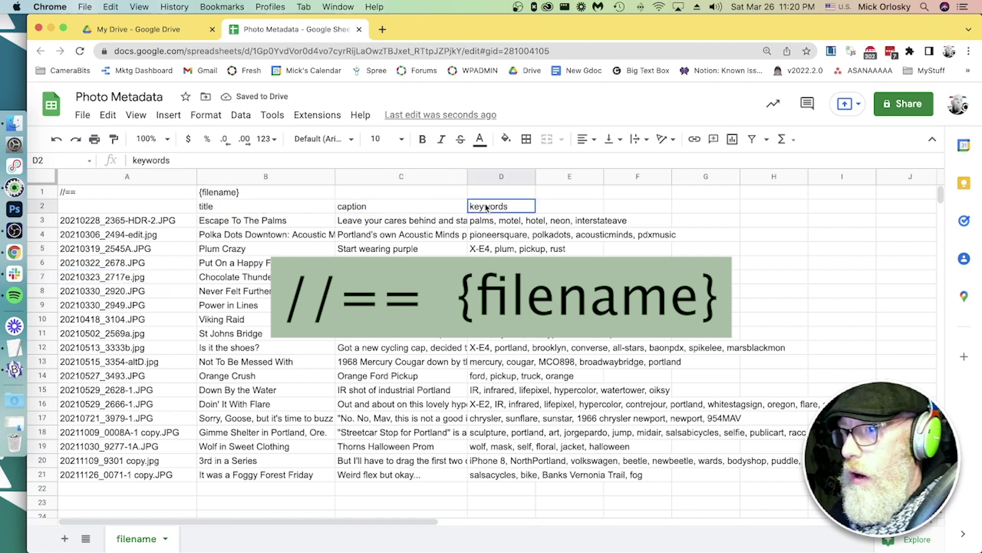
click(98, 207)
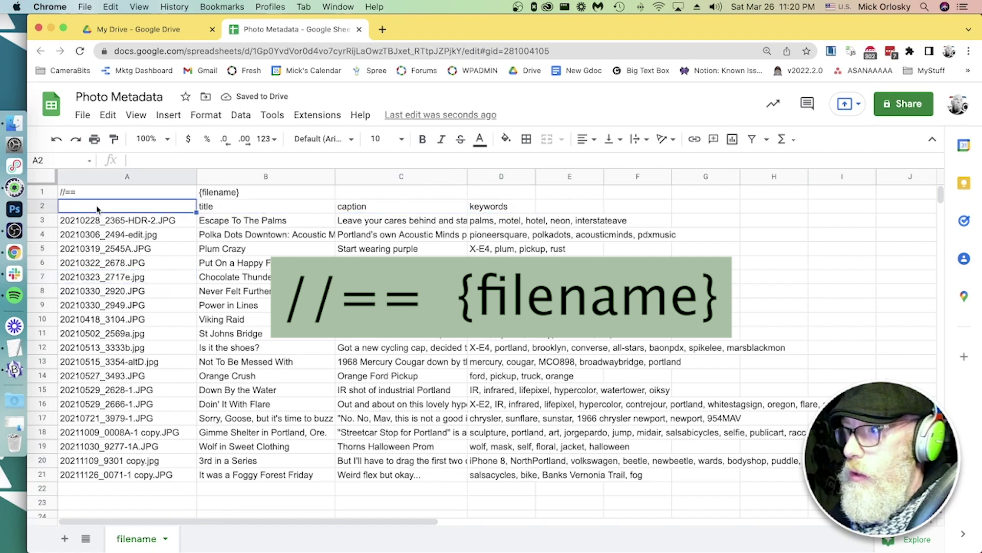
text(/)
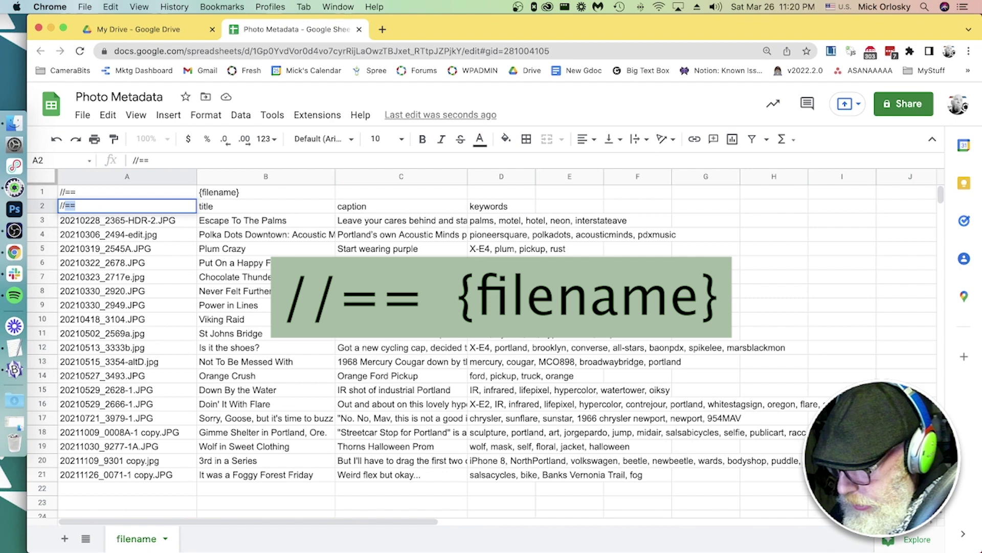
text(/)
key(BackSpace)
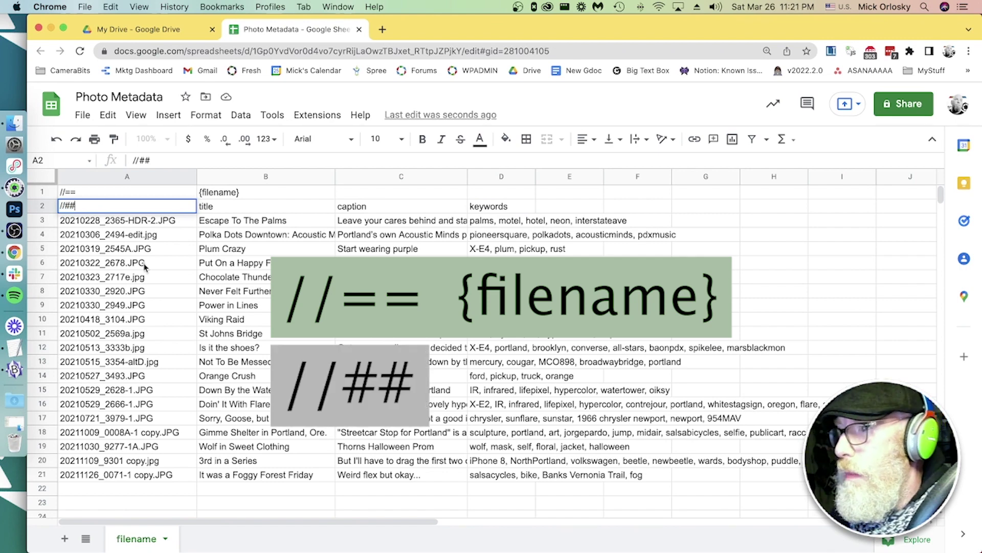
click(152, 322)
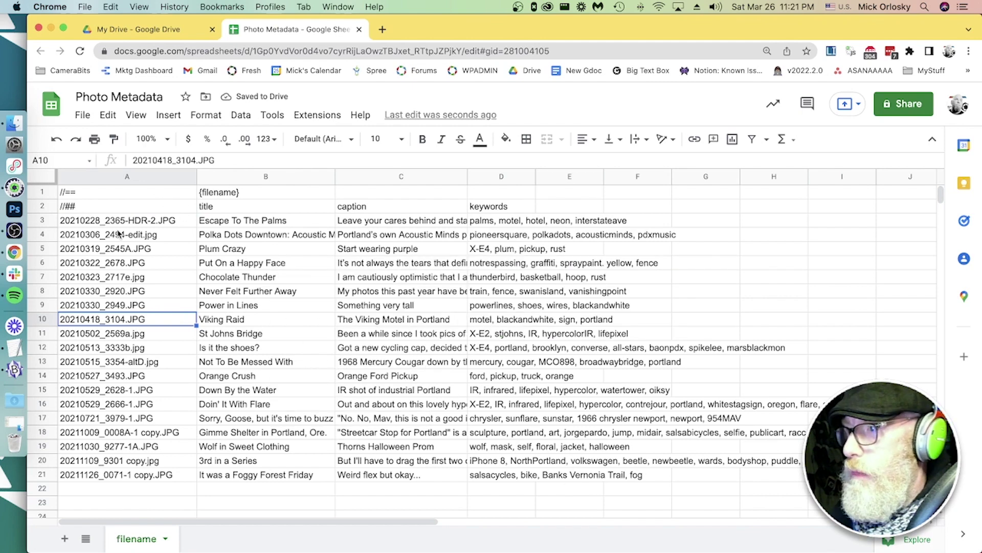
- Download the sheet as Tab Separated Values and move Photo Metadata - filename.tsv into PM Parts
click(83, 117)
mouse_move(132, 280)
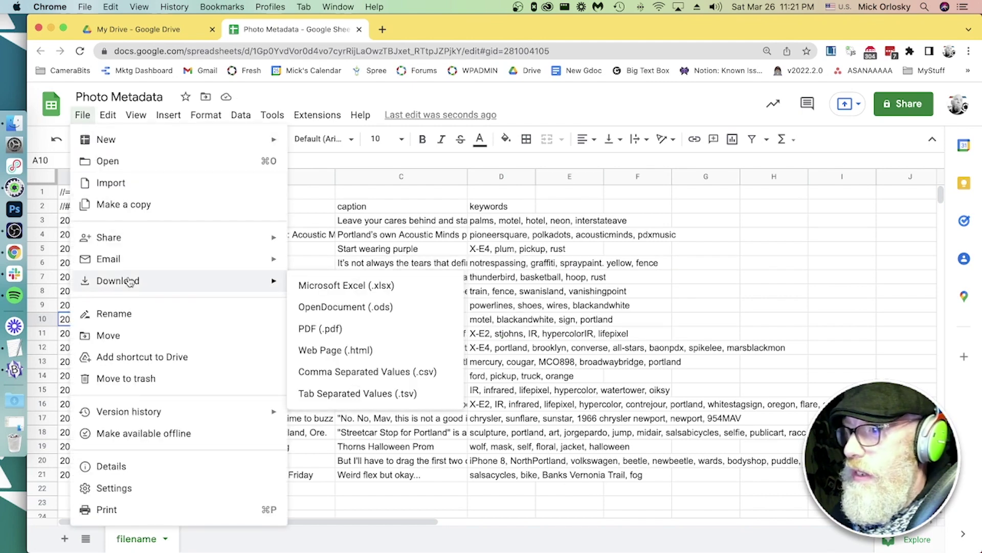
click(413, 397)
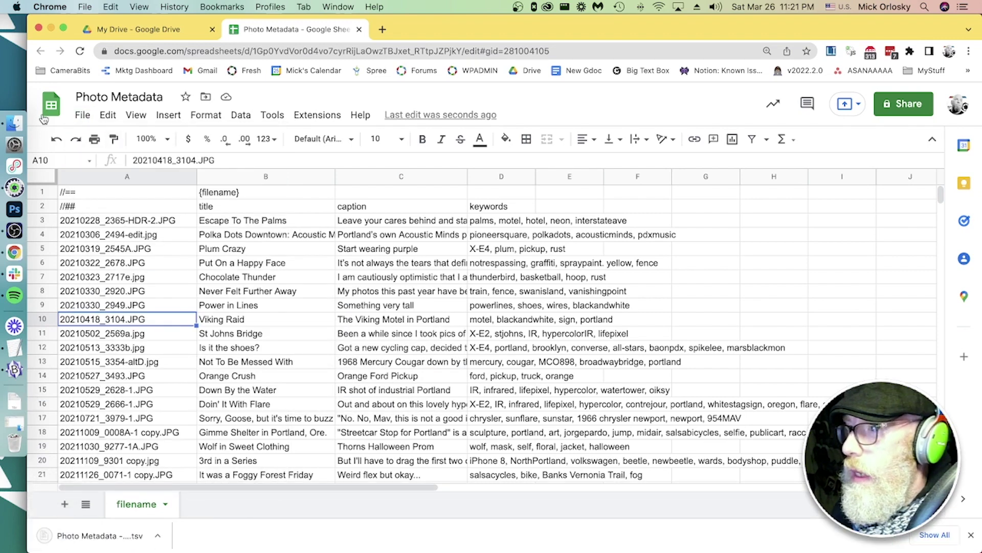
click(20, 125)
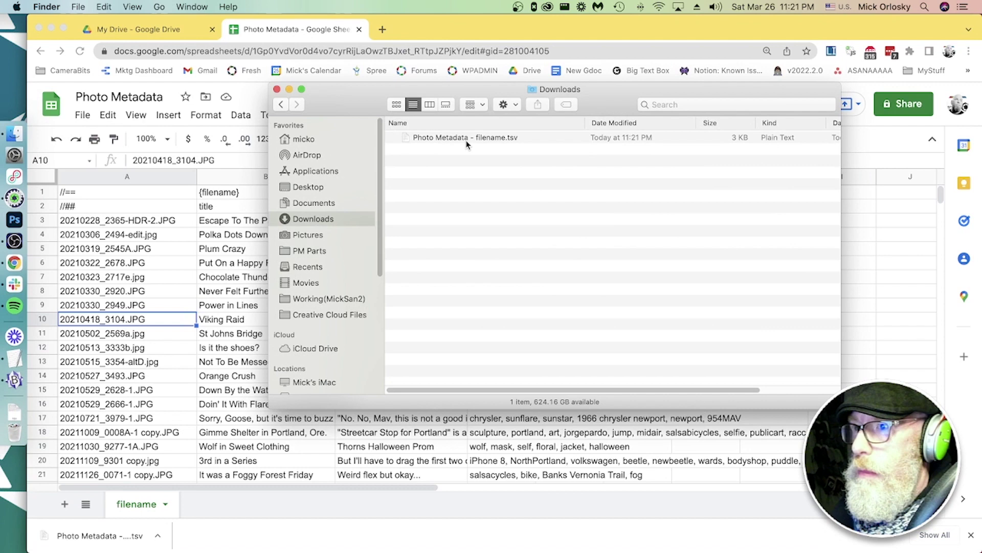
click(469, 141)
drag(469, 141, 313, 251)
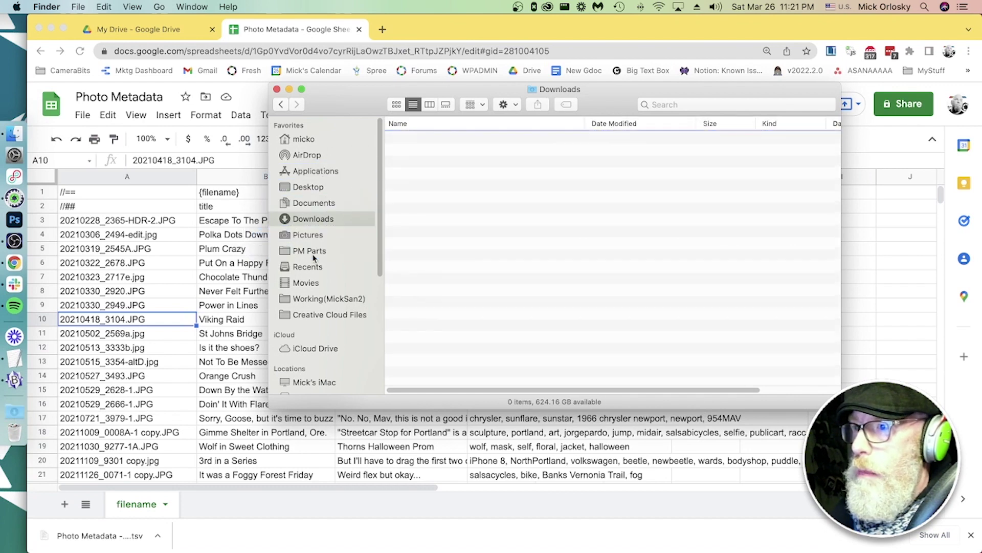
click(15, 198)
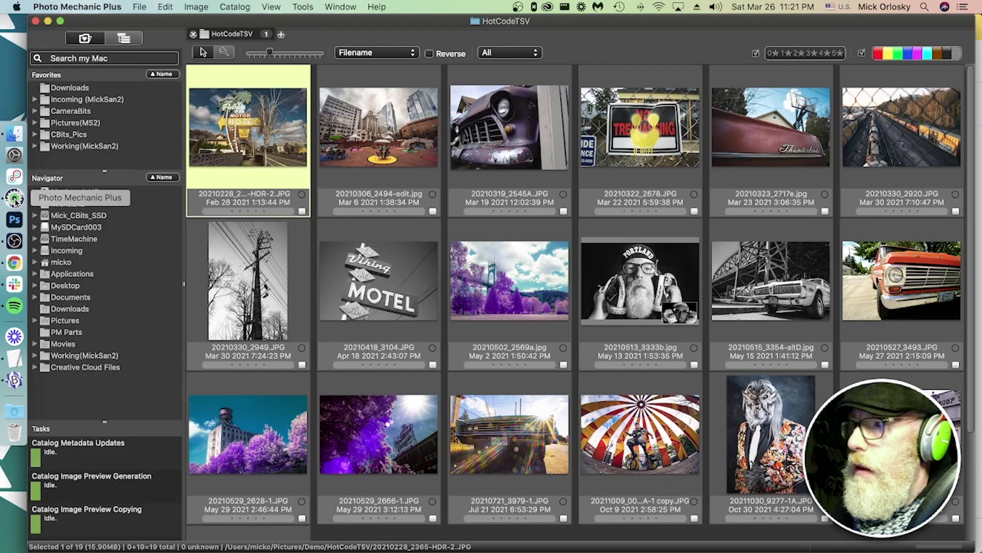
- Select /Applications/PM Parts/Photo Metadata - filename.tsv in the Code Replacement settings and confirm with OK
click(161, 7)
mouse_move(262, 385)
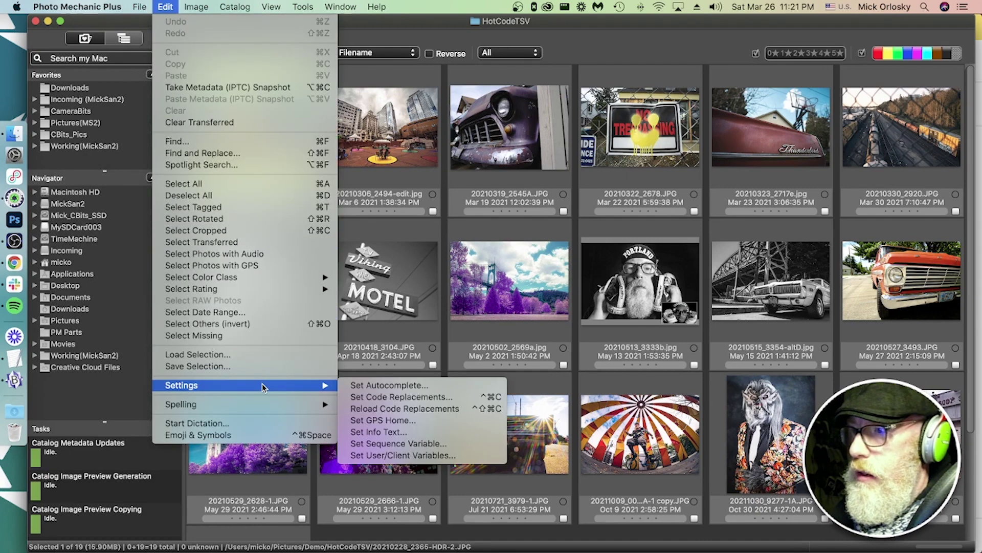
click(435, 396)
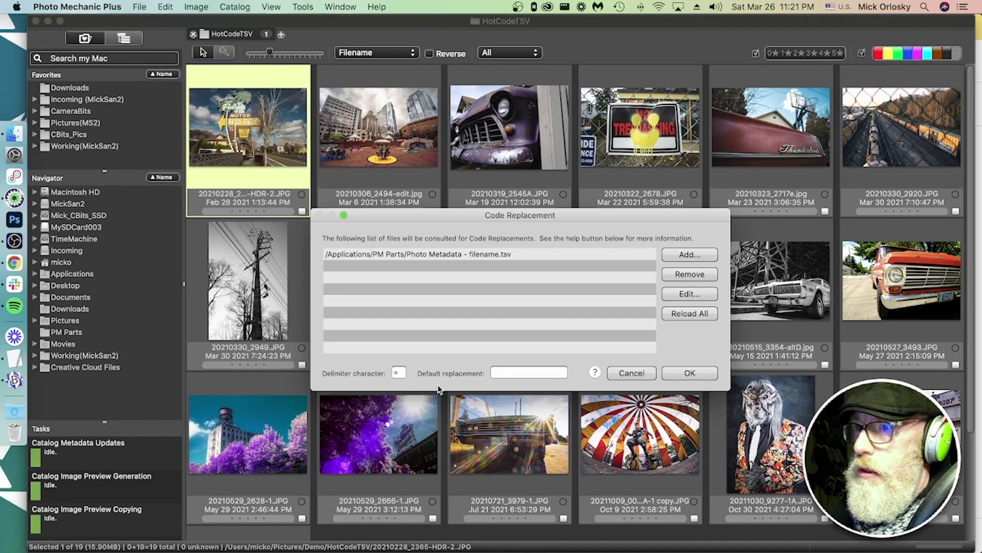
click(476, 259)
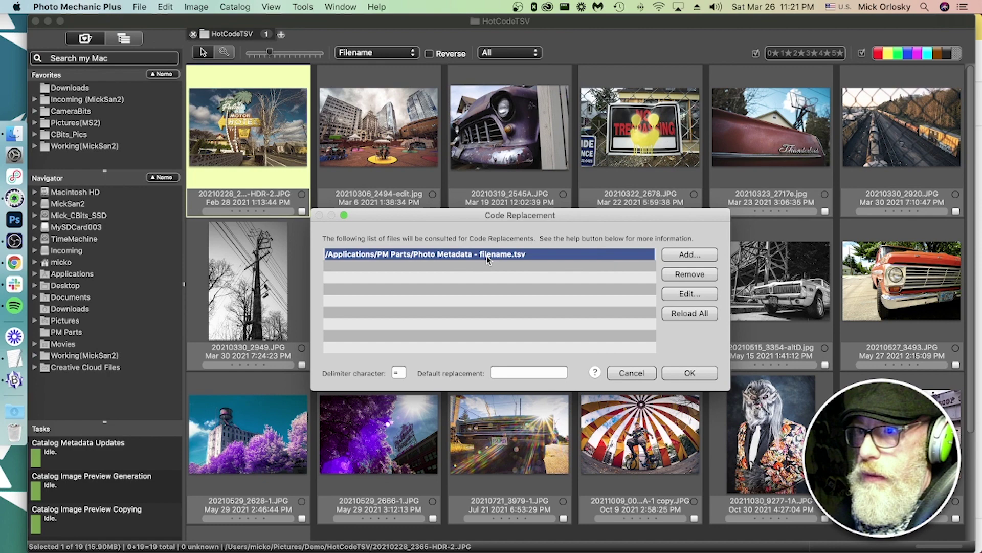
click(689, 373)
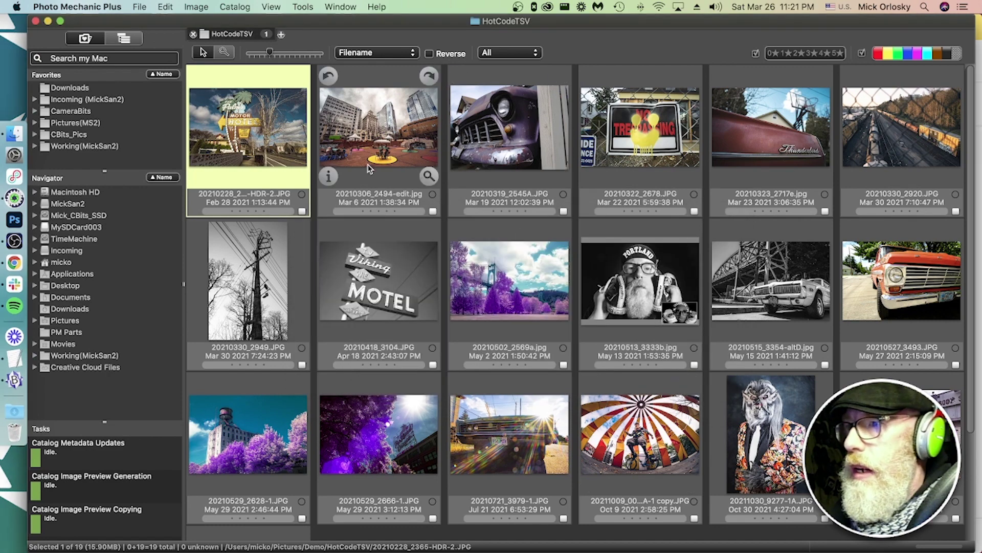
- Select all 19 photos and open their metadata template, checking the spreadsheet's columns
key(super+a)
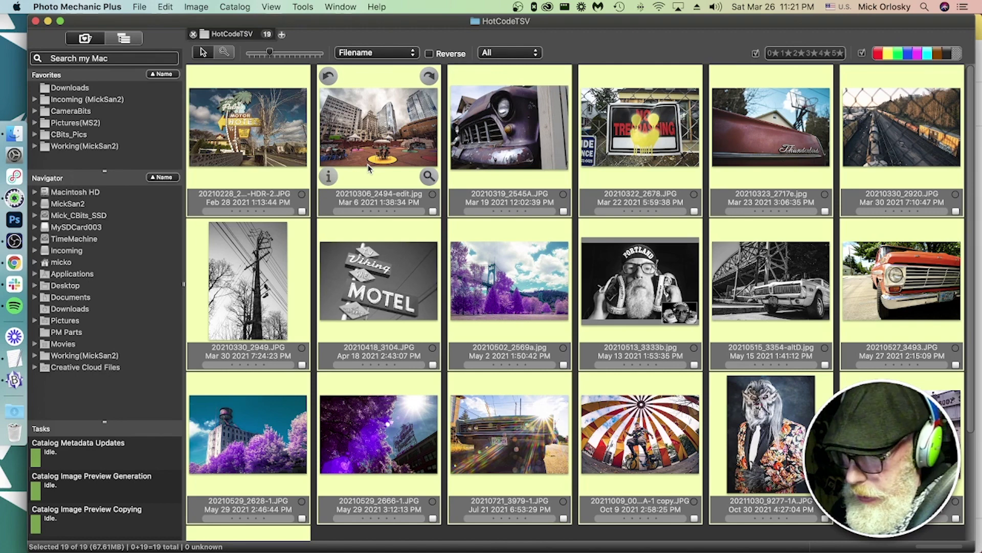
key(super+i)
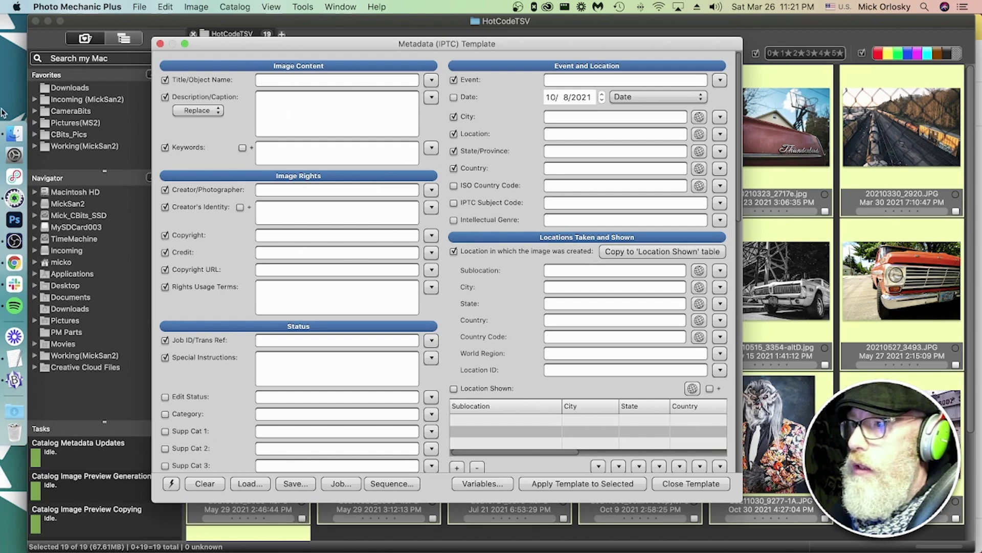
click(14, 262)
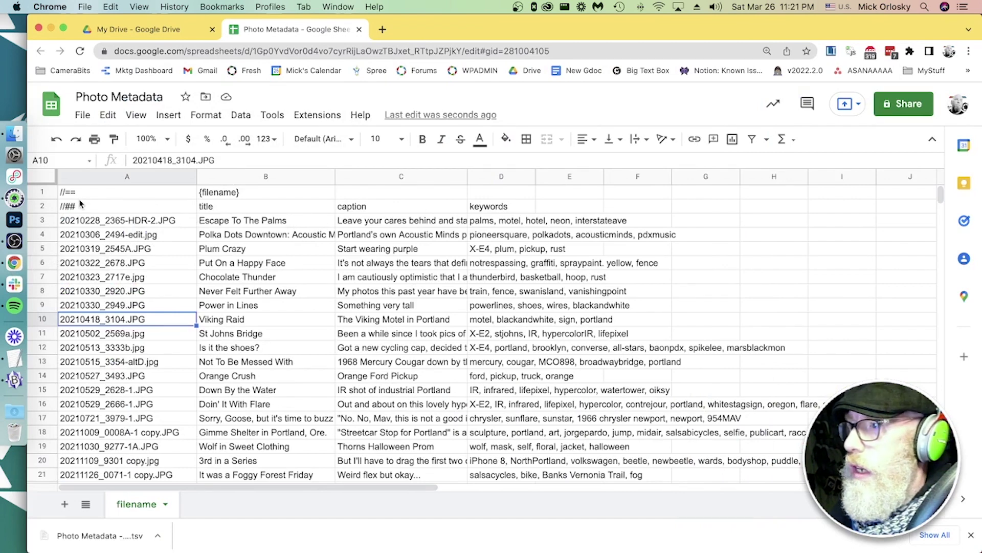
click(14, 198)
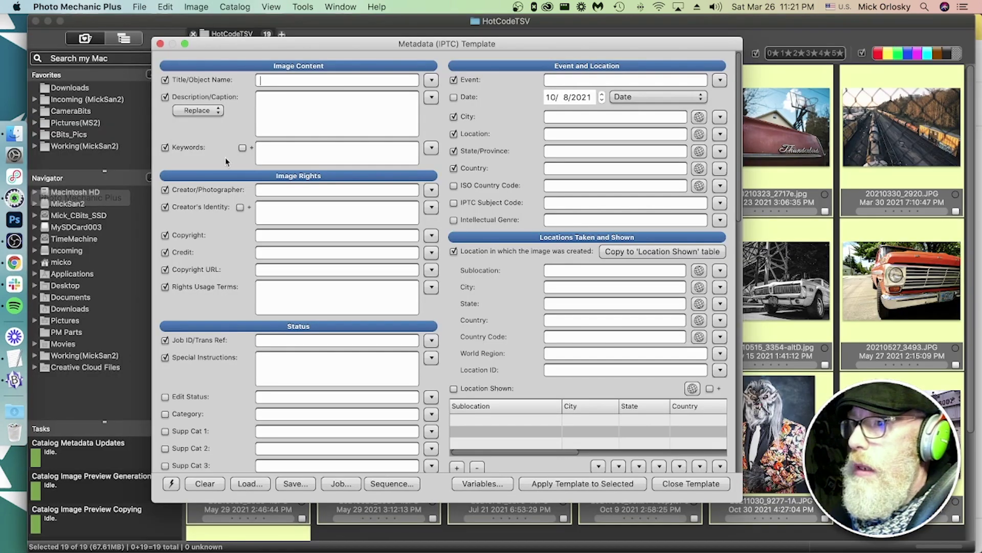
- Fill Title, Caption and Keywords with the {title}, {caption} and {keywords} codes
click(308, 84)
text({tit)
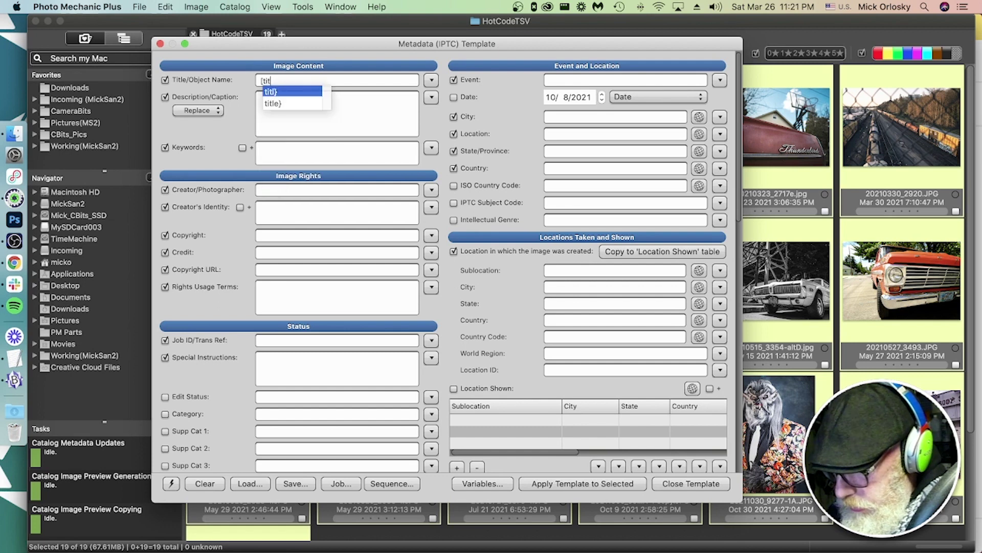
text(le)
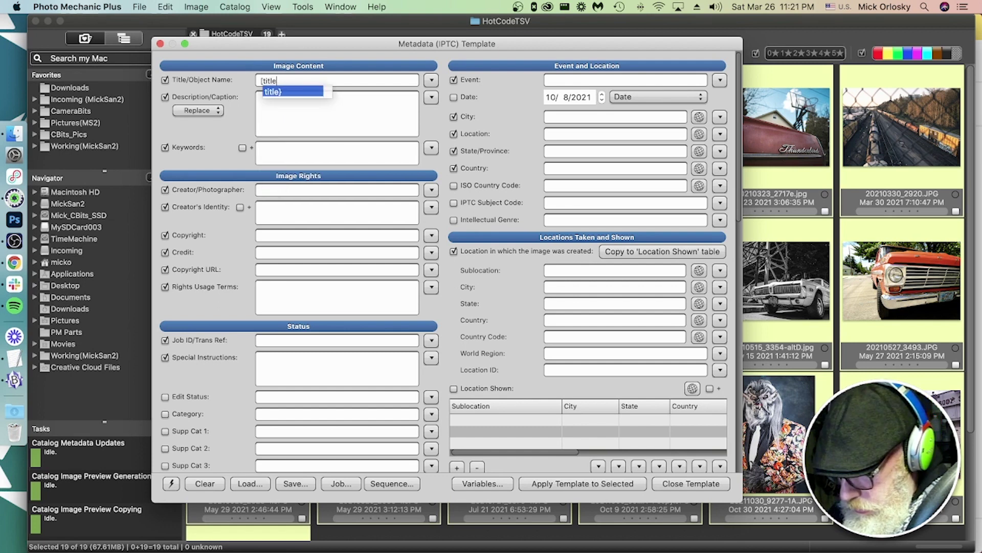
key(Return)
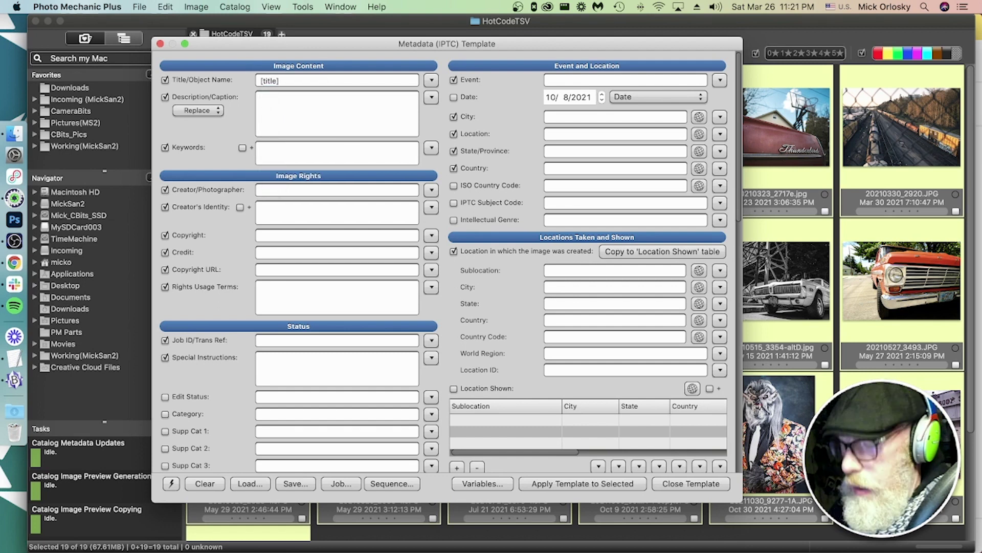
text({caption)
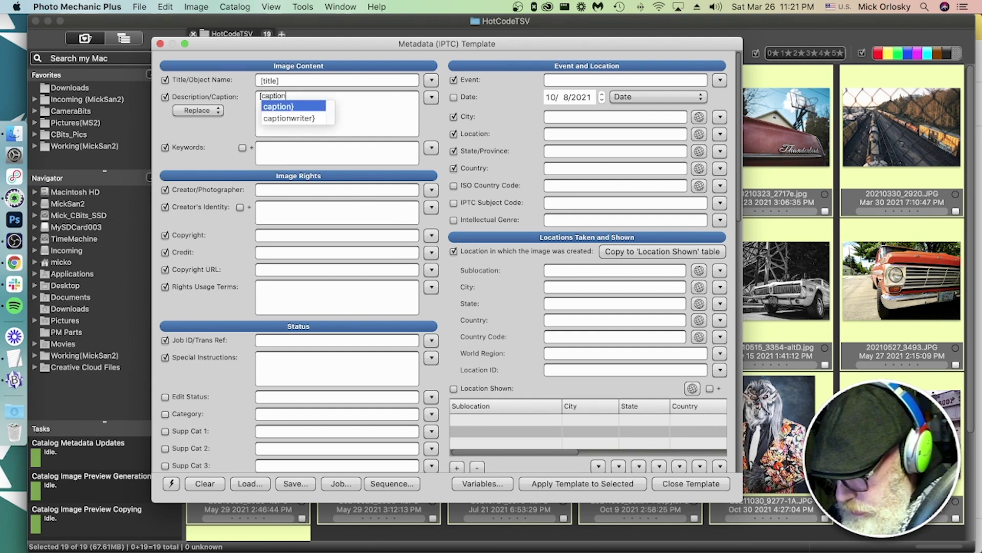
key(Return)
key(Tab)
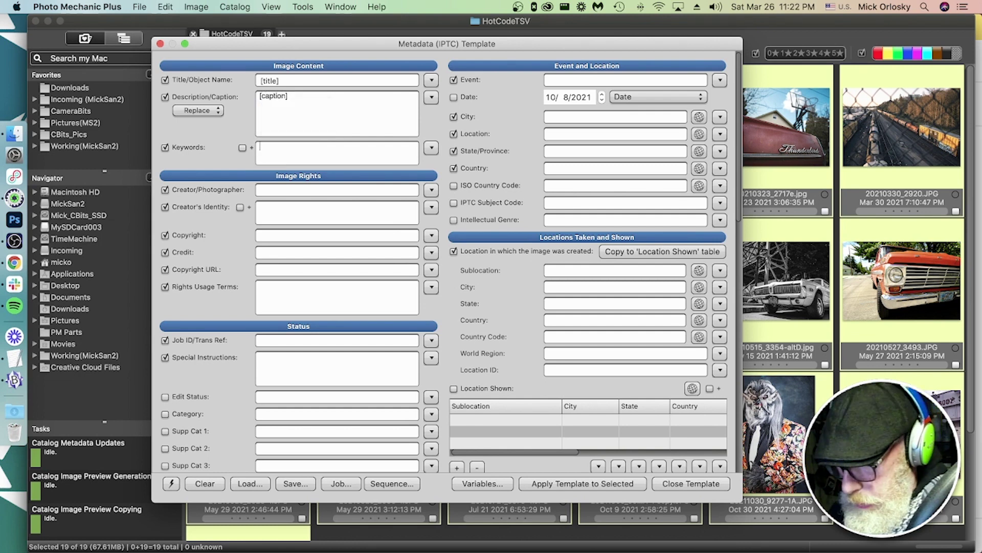
text({keywords)
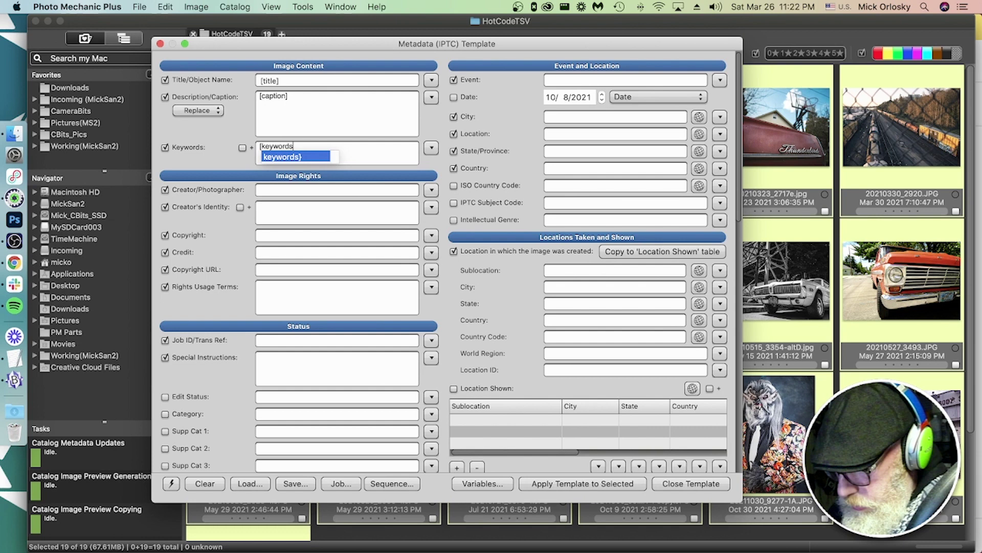
key(Return)
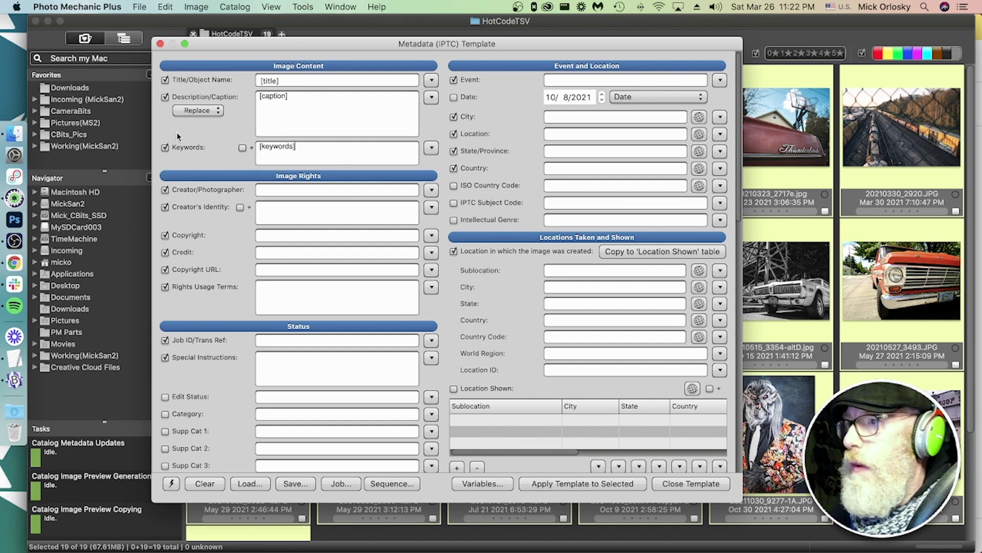
click(14, 263)
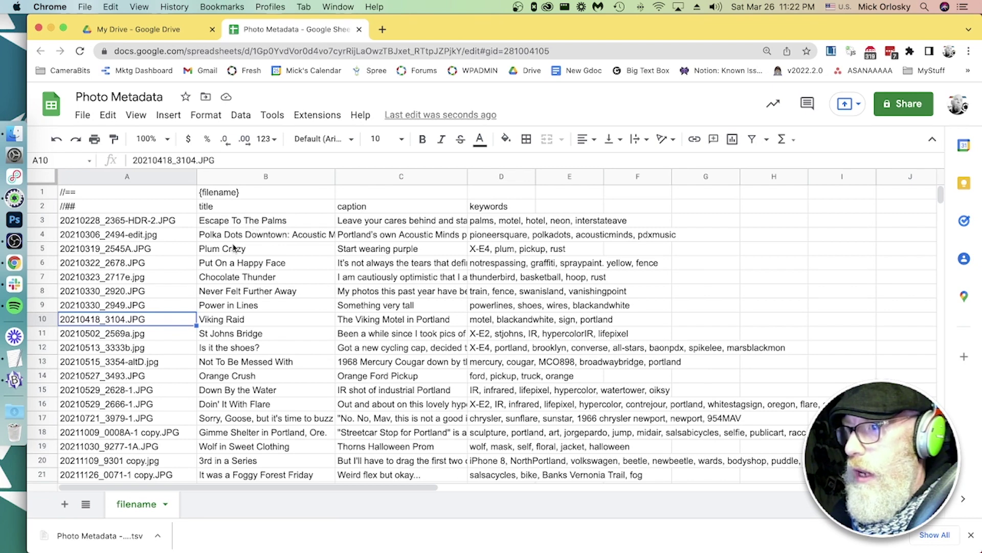
click(29, 195)
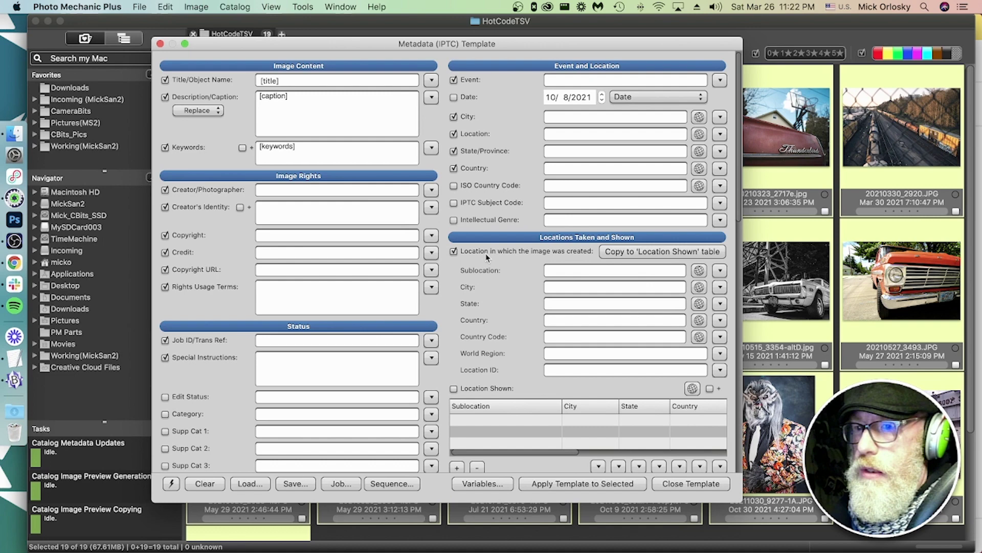
click(563, 484)
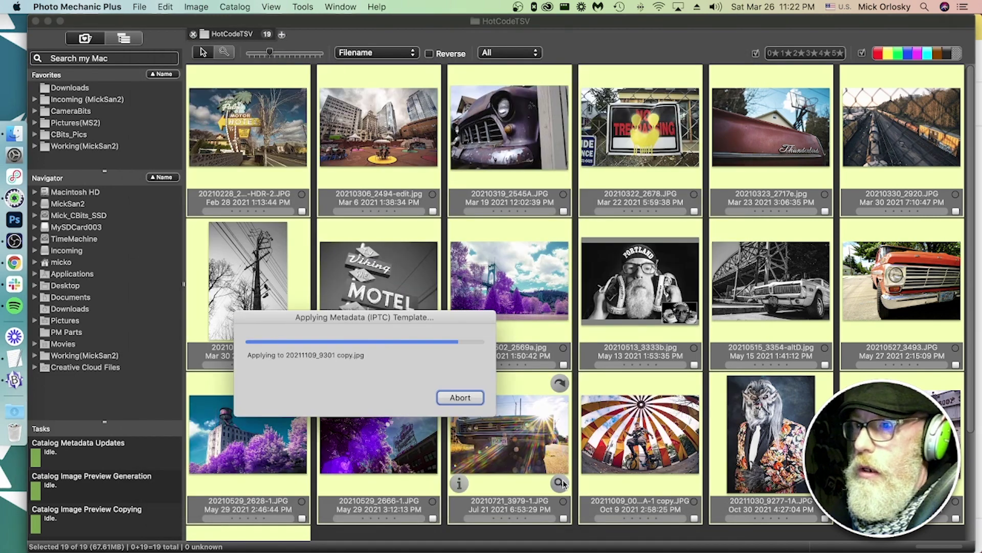
click(358, 136)
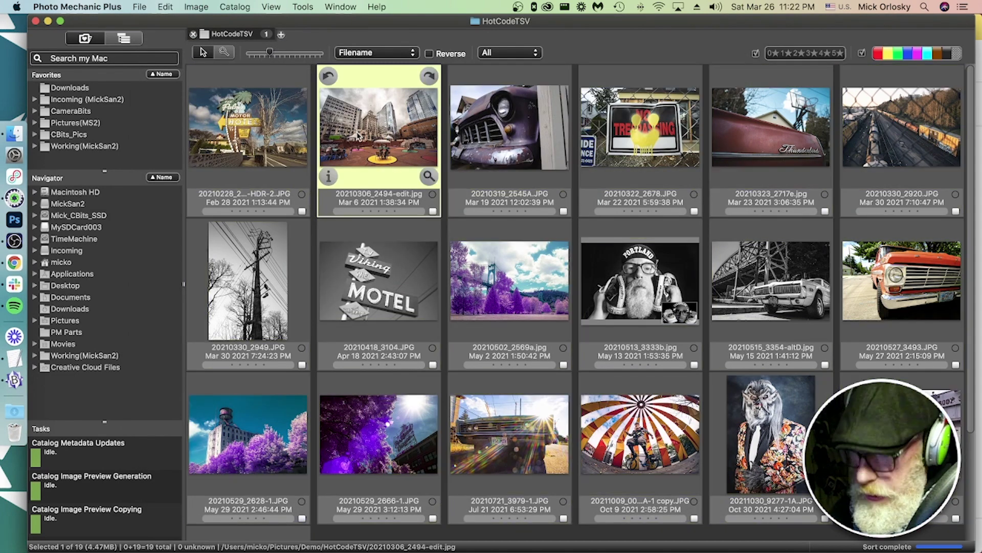
key(super+i)
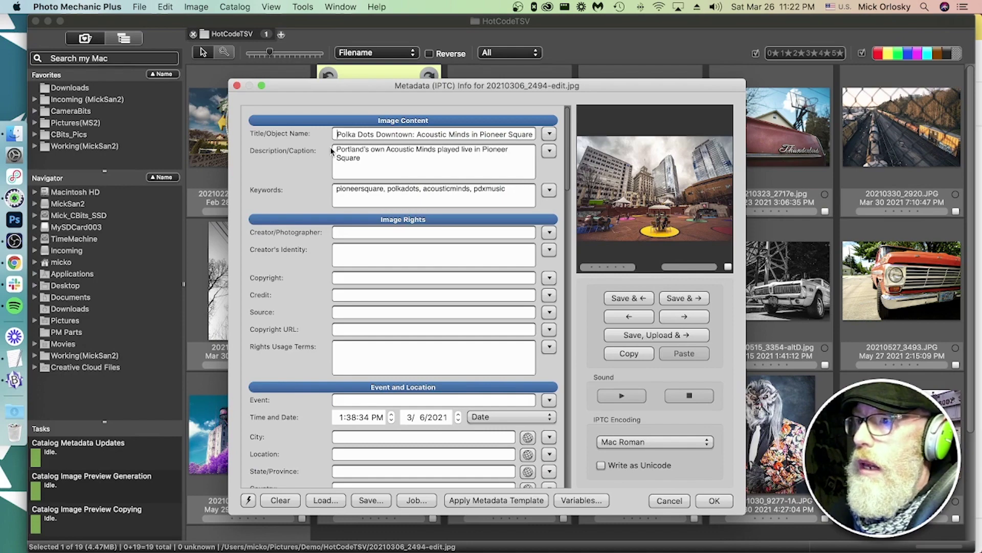
click(677, 318)
click(677, 319)
click(677, 318)
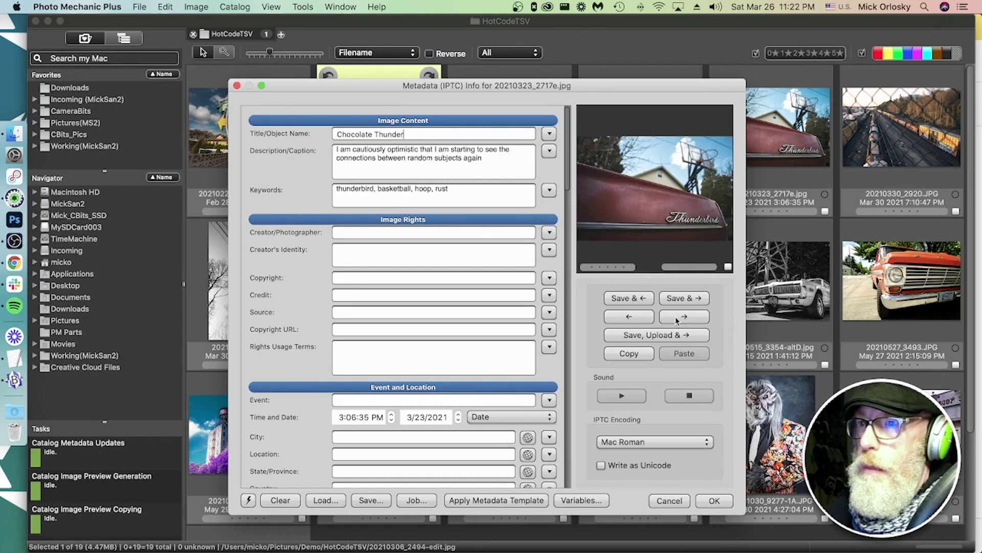
click(677, 319)
click(677, 318)
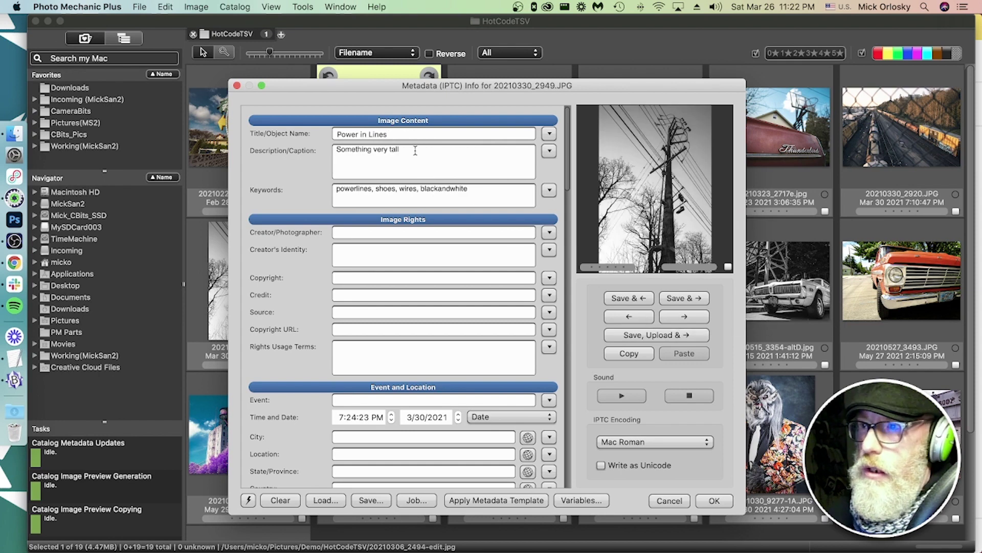
click(686, 317)
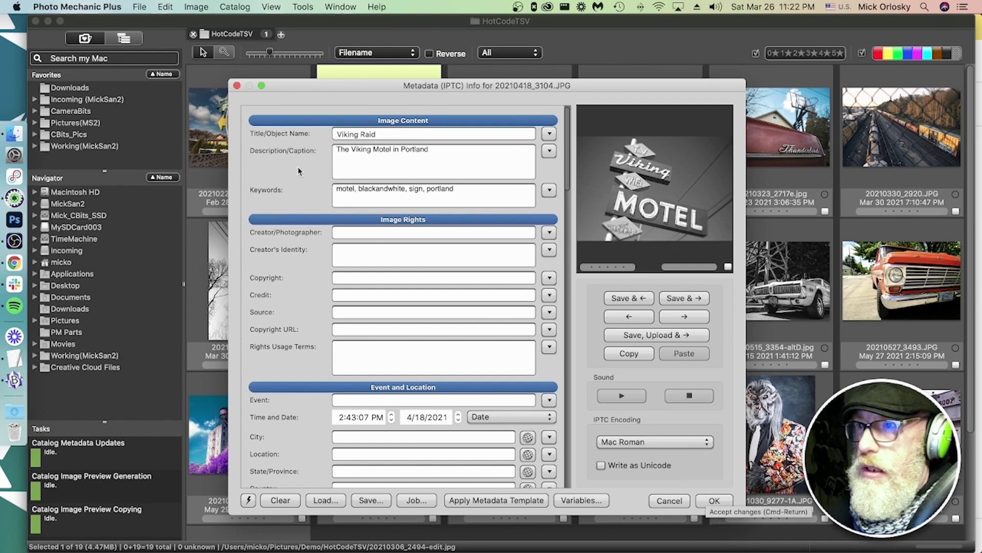
click(727, 500)
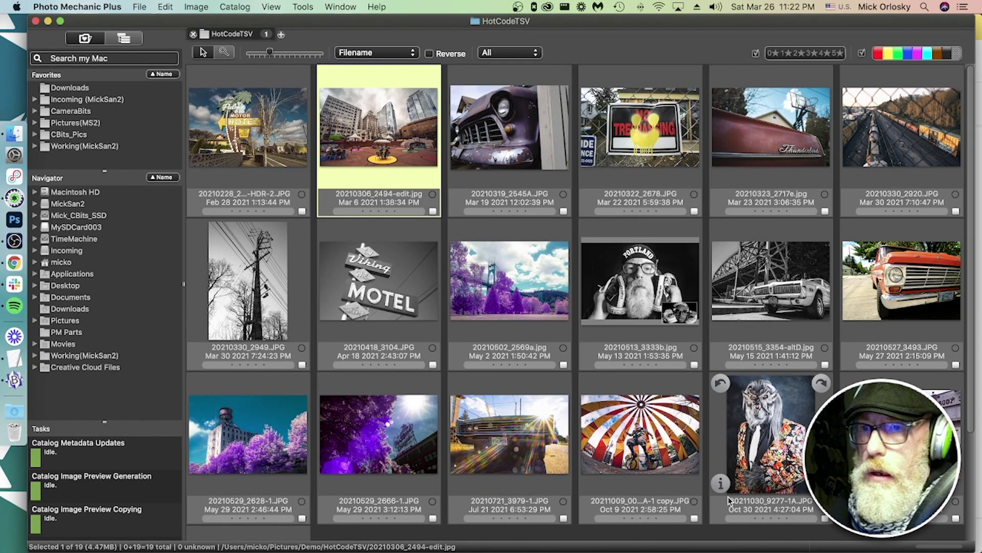